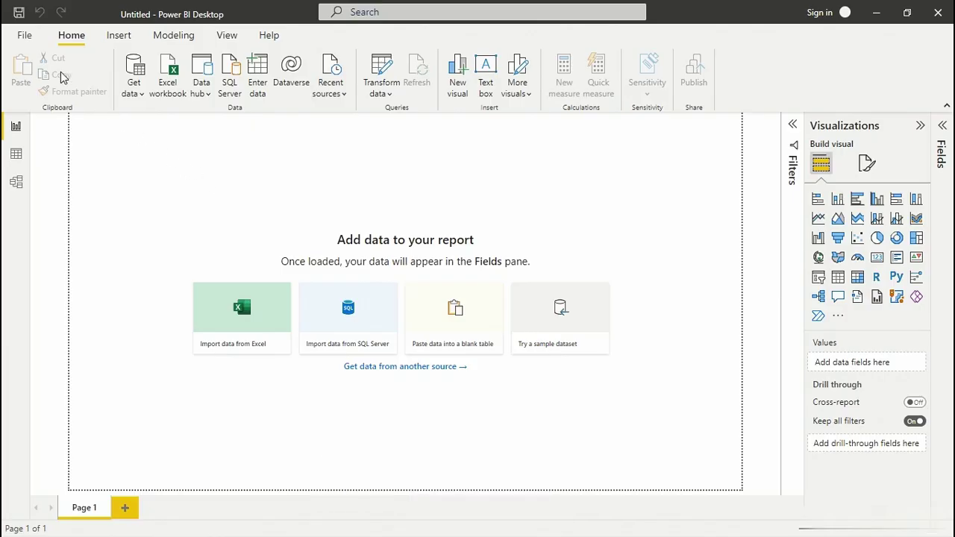
Load Table1 from the Excel workbook Original_Catalog_Requests.xlsx in the Chapter 08 exercise folder into the report.
{"action": "left_click", "coordinate": [170, 77]}
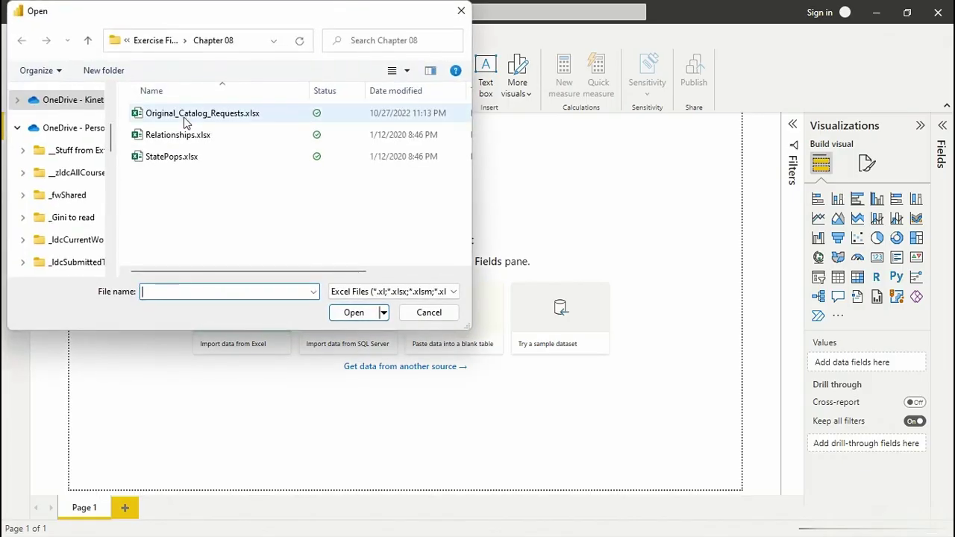
{"action": "left_click", "coordinate": [186, 122]}
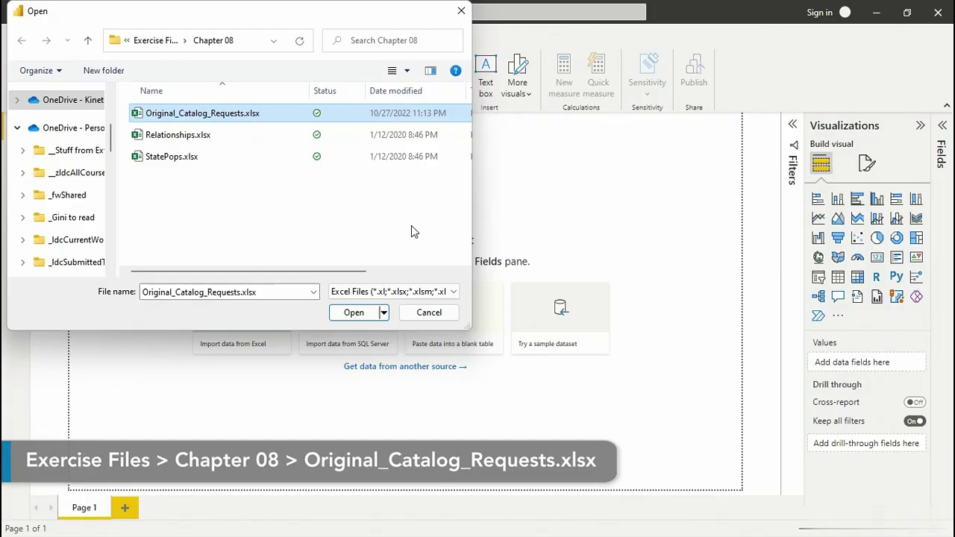
{"action": "left_click", "coordinate": [354, 313]}
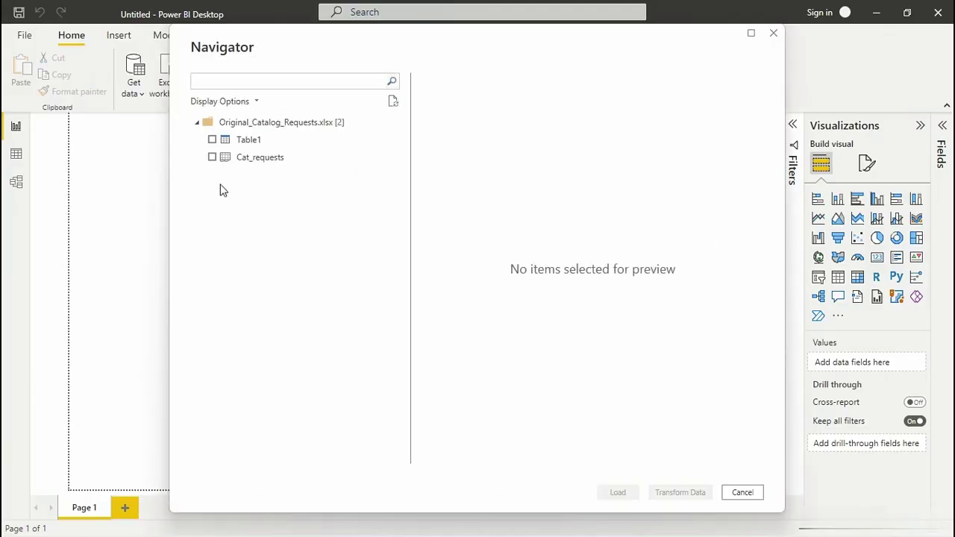
{"action": "left_click", "coordinate": [212, 141]}
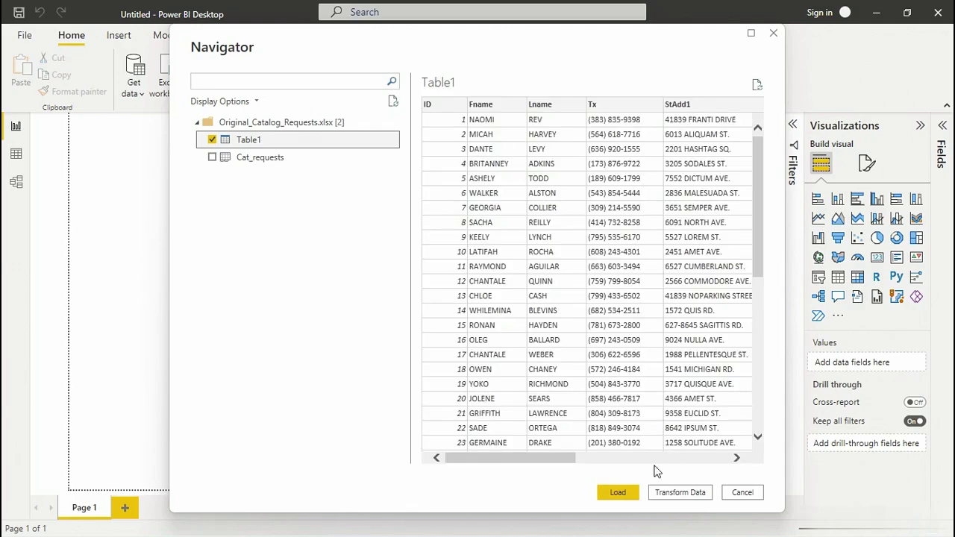
{"action": "left_click", "coordinate": [625, 494]}
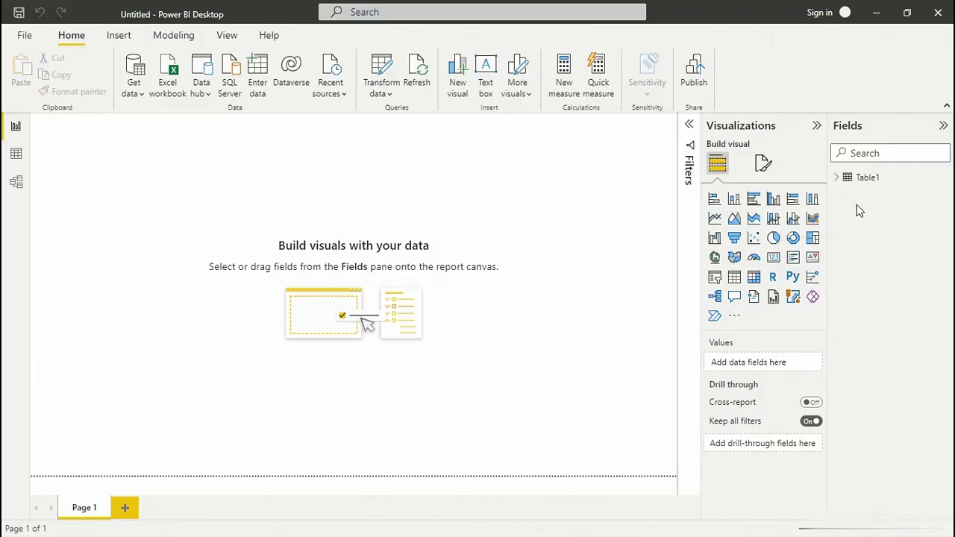
Expand Table1 to list its fields and rename the table as Requests.
{"action": "left_click", "coordinate": [837, 178]}
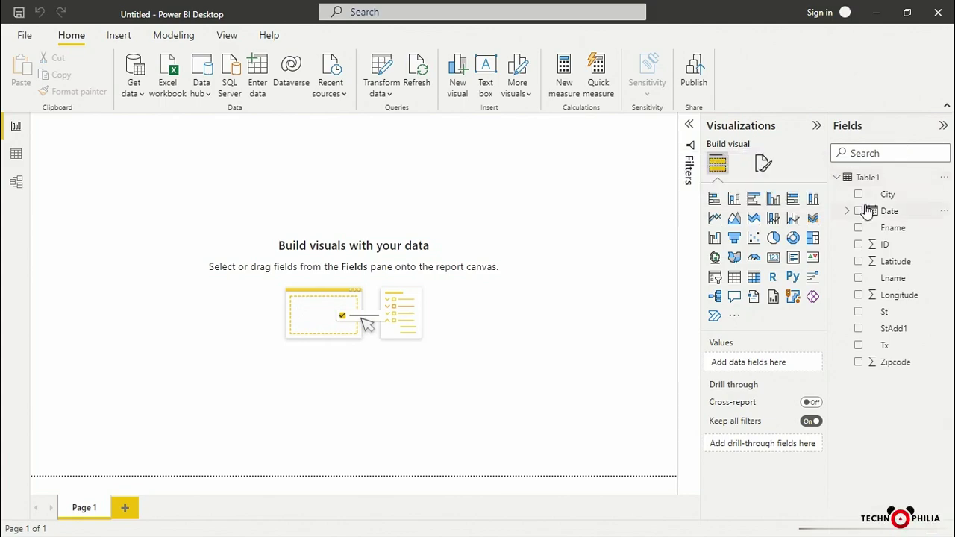
{"action": "mouse_move", "coordinate": [900, 183]}
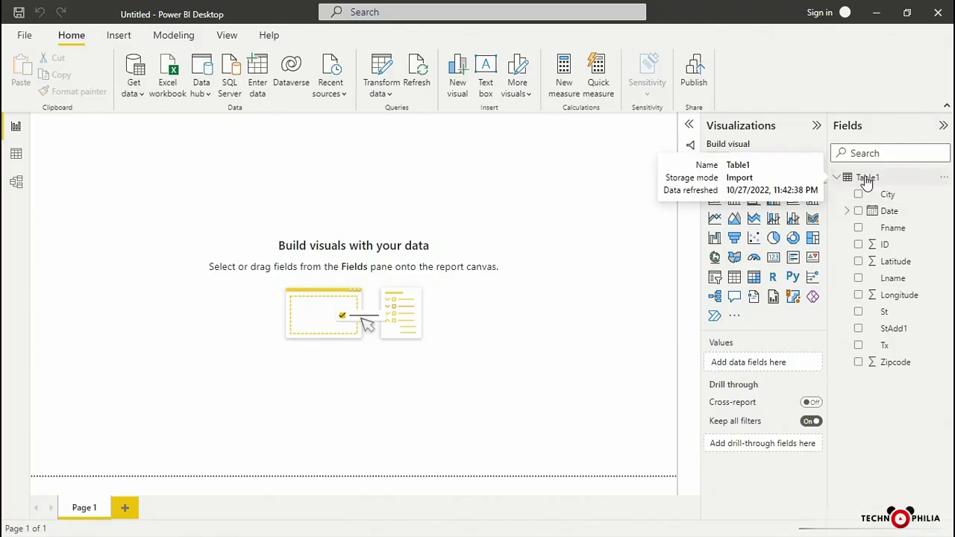
{"action": "left_click", "coordinate": [944, 184]}
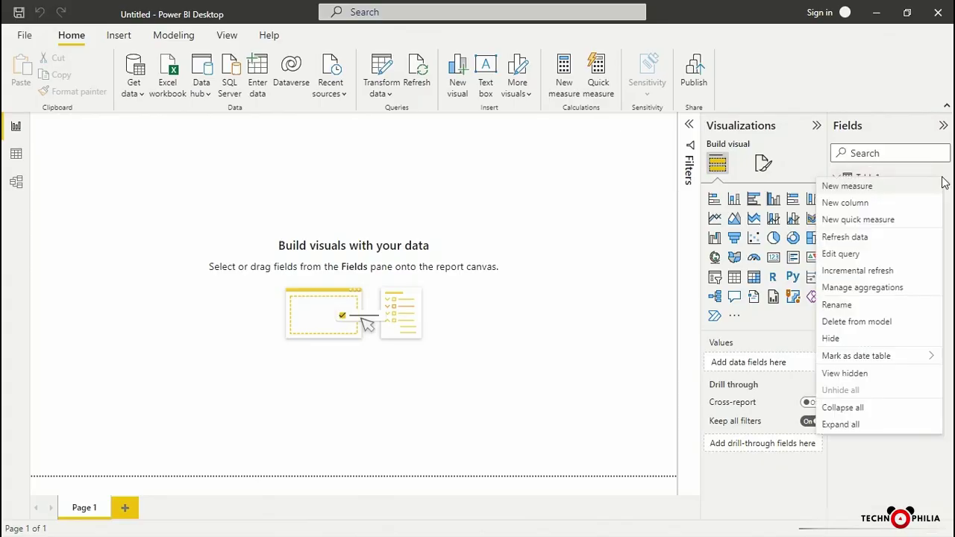
{"action": "left_click", "coordinate": [834, 306]}
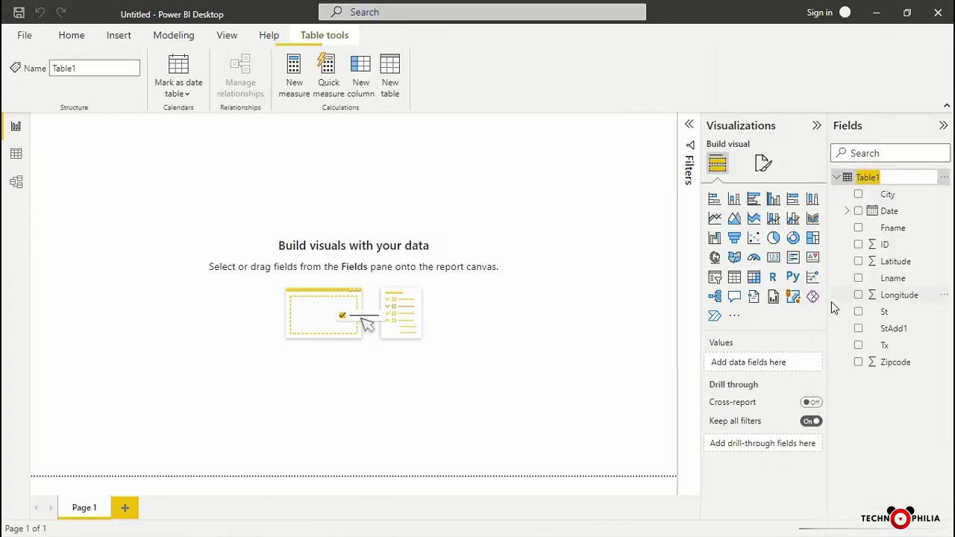
{"action": "type", "text": "Requests"}
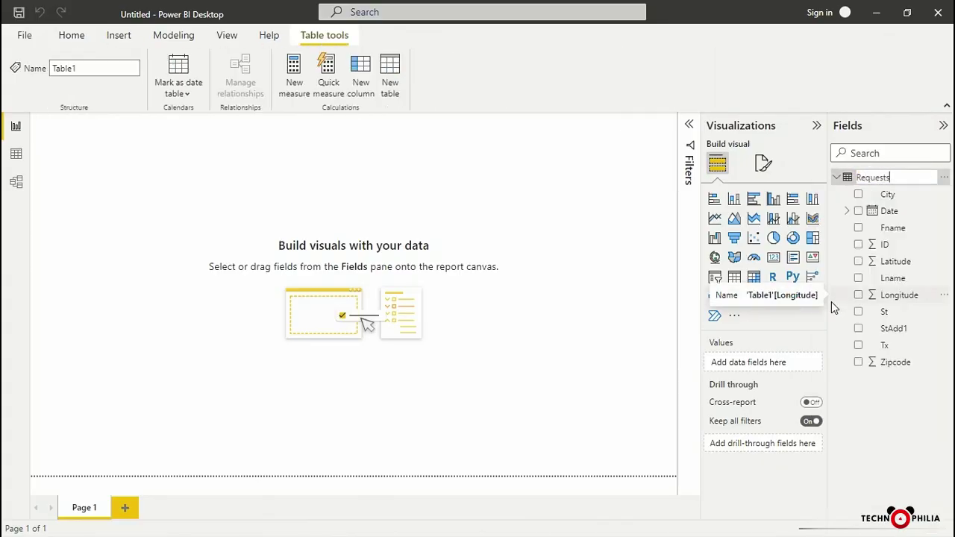
{"action": "key", "text": "Return"}
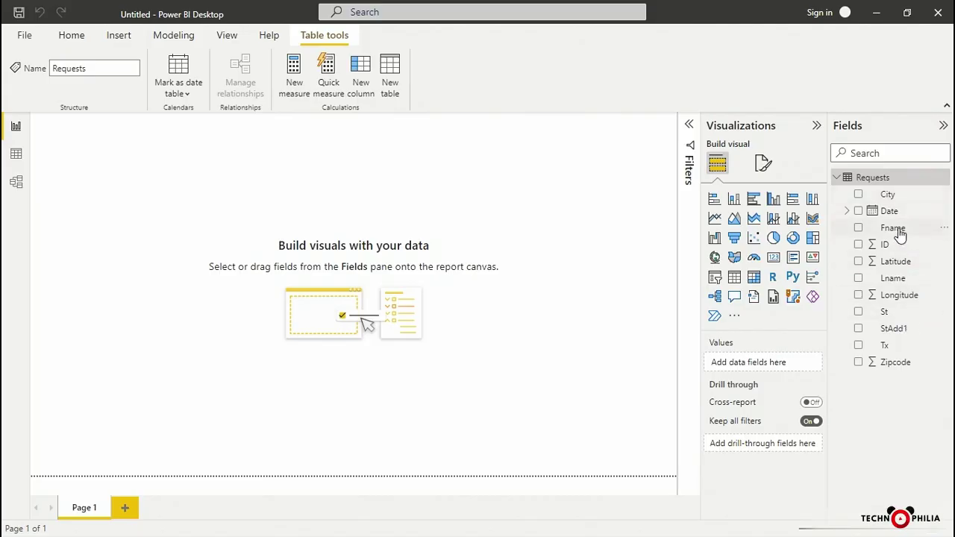
Rename the Fname field as First Name and the Lname field as Last Name.
{"action": "left_click", "coordinate": [945, 233]}
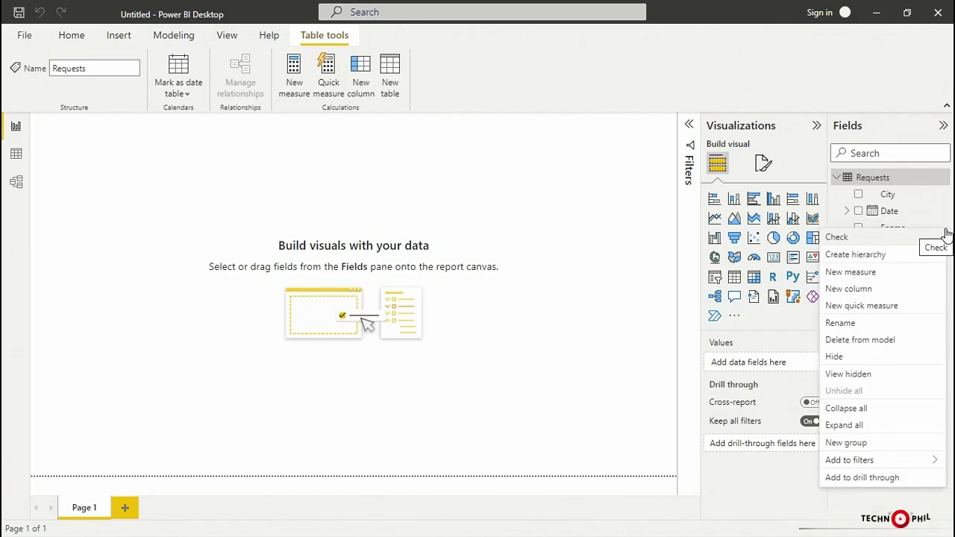
{"action": "left_click", "coordinate": [840, 323]}
{"action": "type", "text": "First Name"}
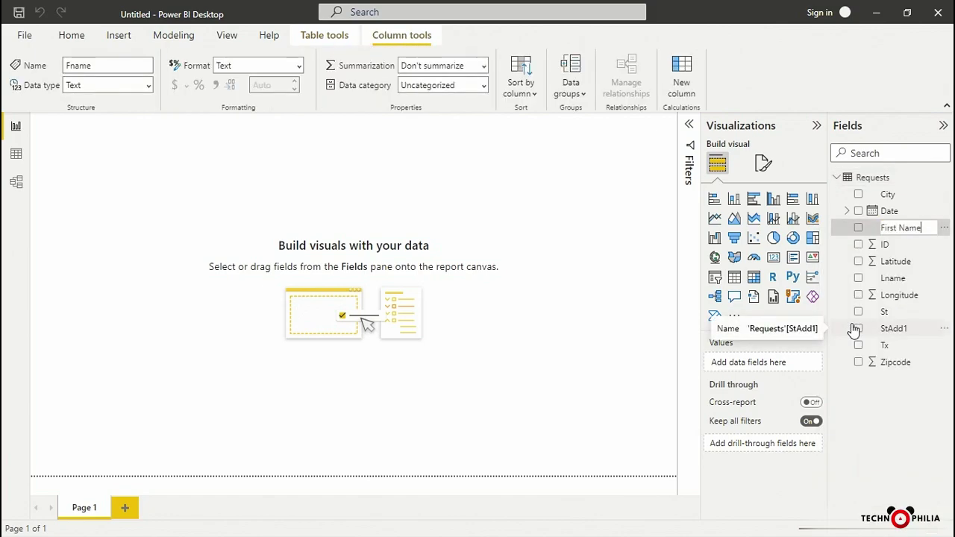
{"action": "key", "text": "Return"}
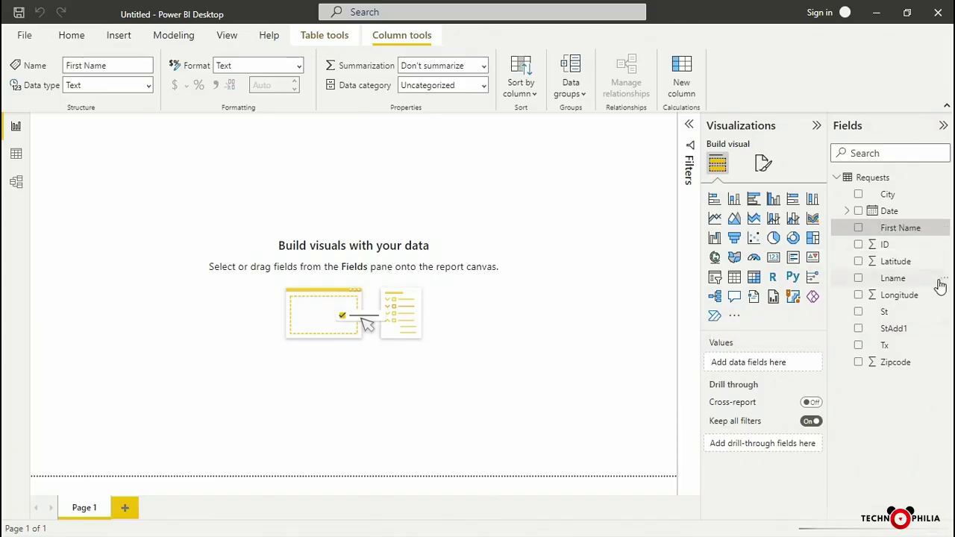
{"action": "left_click", "coordinate": [944, 279]}
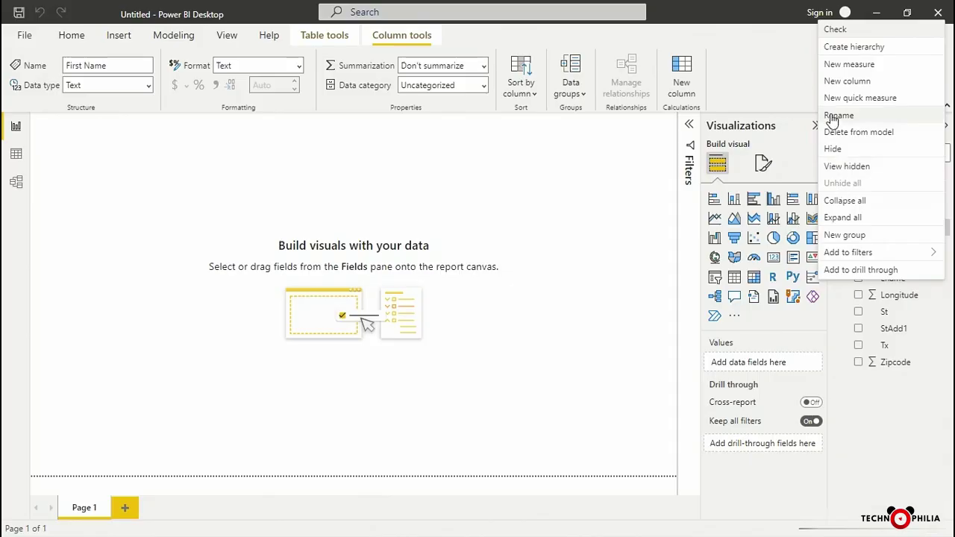
{"action": "left_click", "coordinate": [836, 116]}
{"action": "type", "text": "Last Name"}
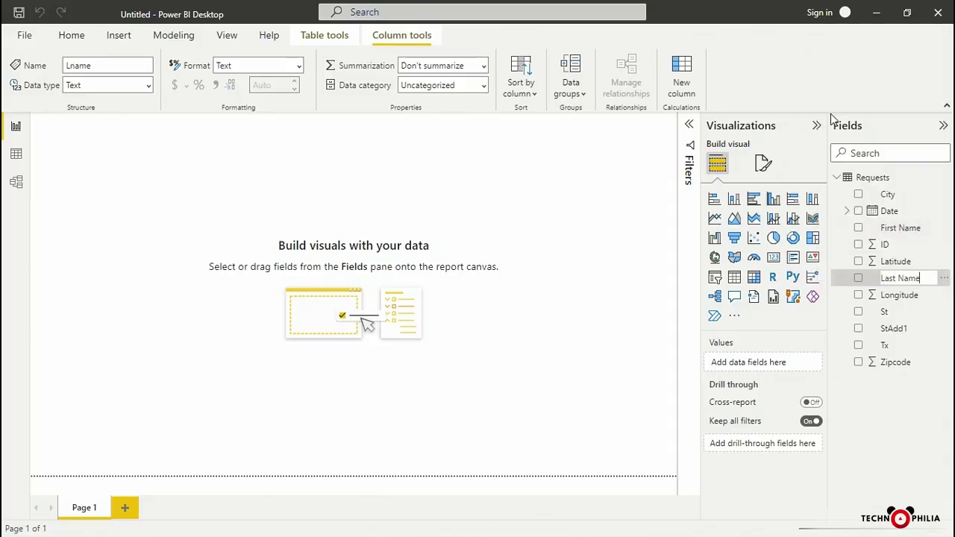
{"action": "key", "text": "Return"}
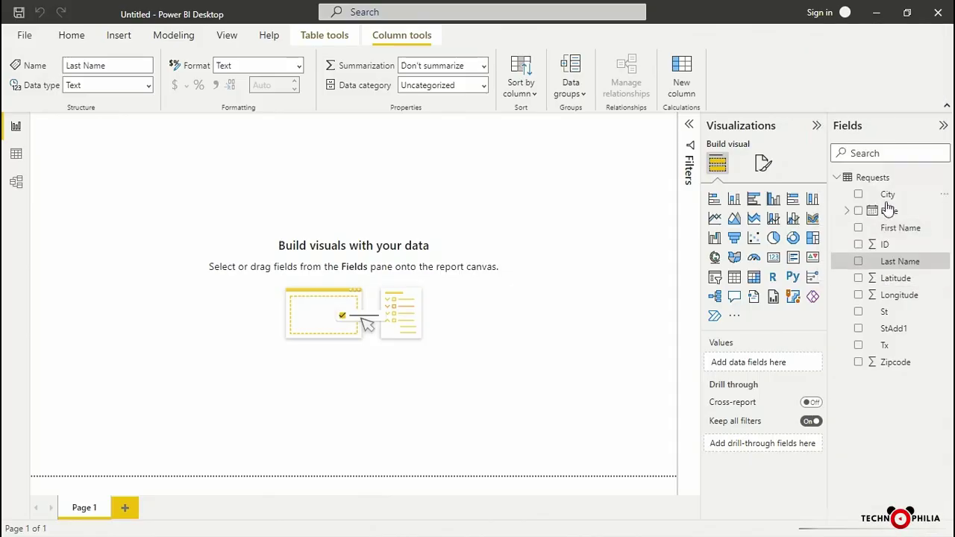
Rename the St field as State and the StAdd1 field as Street Address.
{"action": "left_click", "coordinate": [945, 317]}
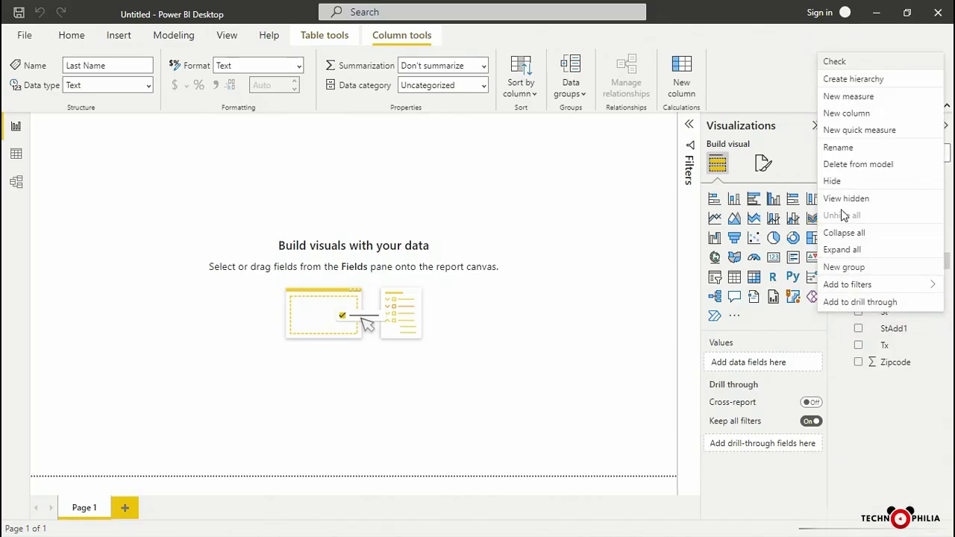
{"action": "left_click", "coordinate": [837, 147]}
{"action": "type", "text": "State"}
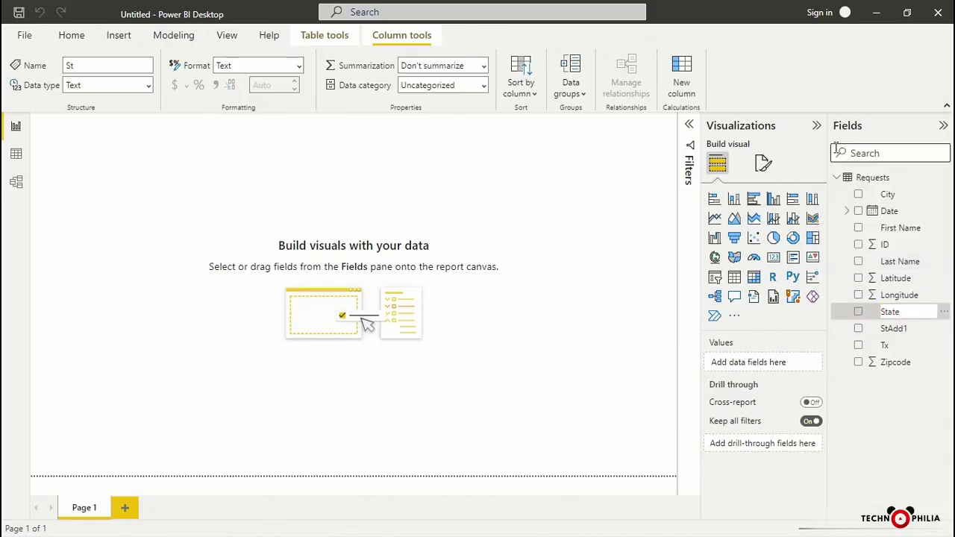
{"action": "key", "text": "Return"}
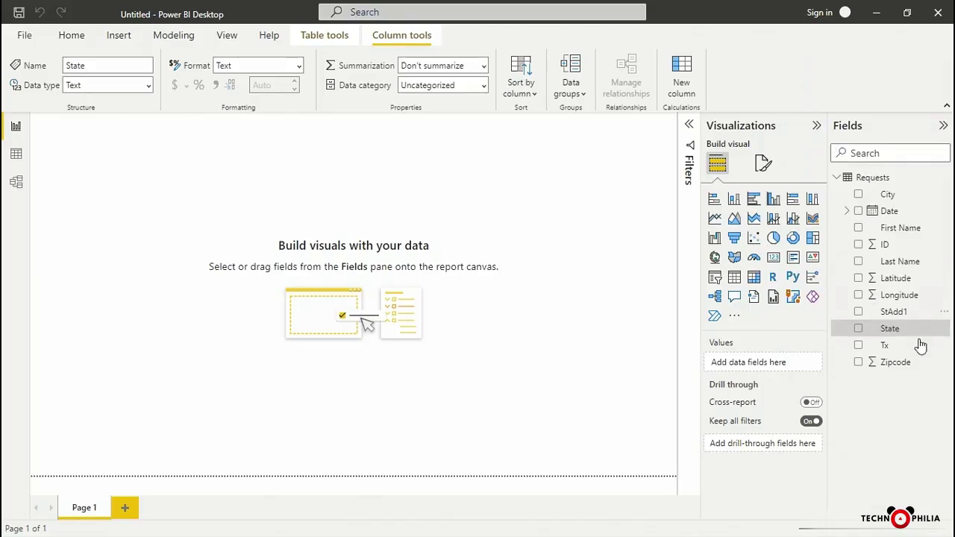
{"action": "left_click", "coordinate": [944, 317]}
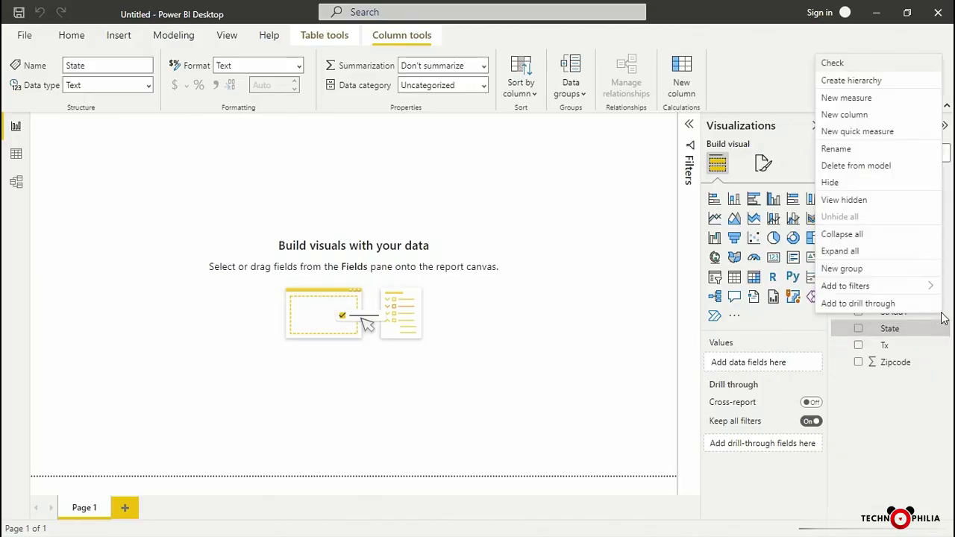
{"action": "left_click", "coordinate": [834, 148]}
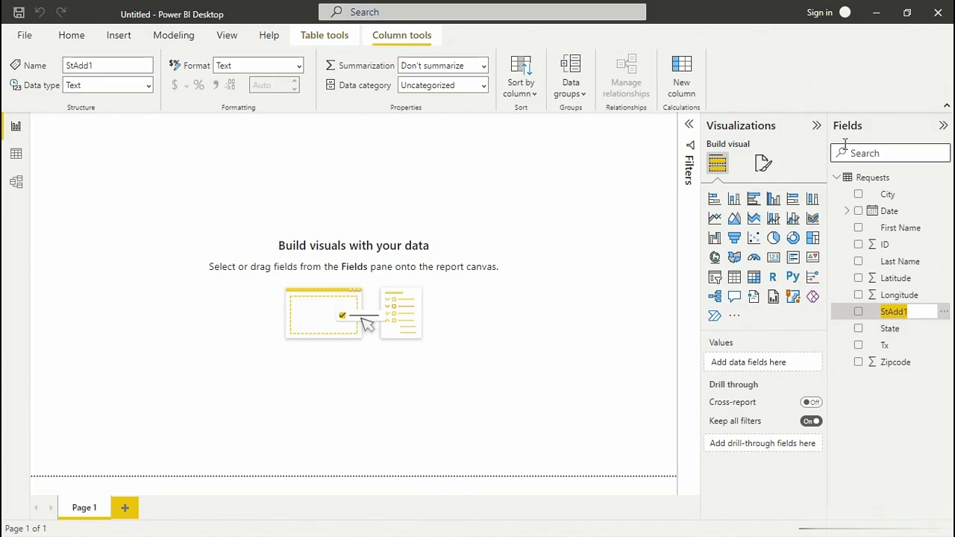
{"action": "type", "text": "Address"}
{"action": "type", "text": "Street"}
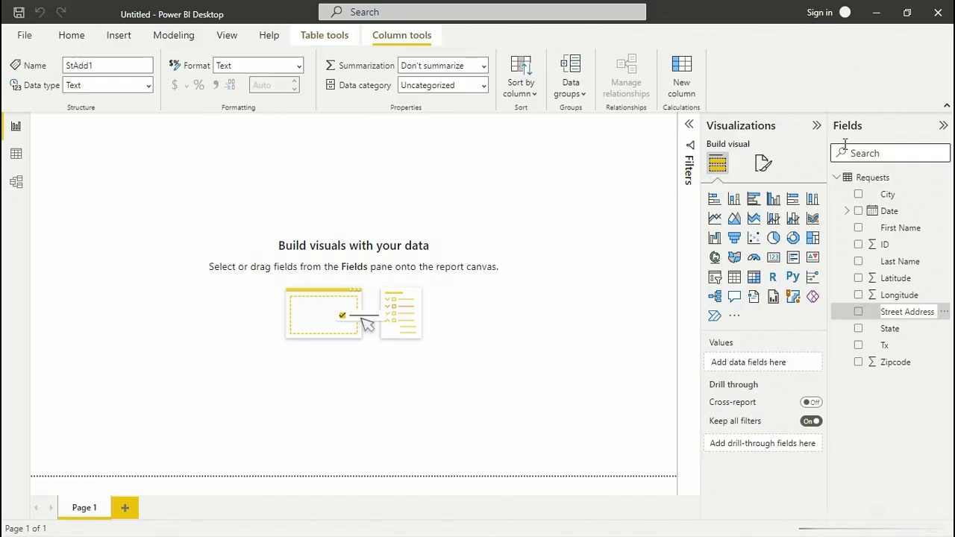
{"action": "key", "text": "Return"}
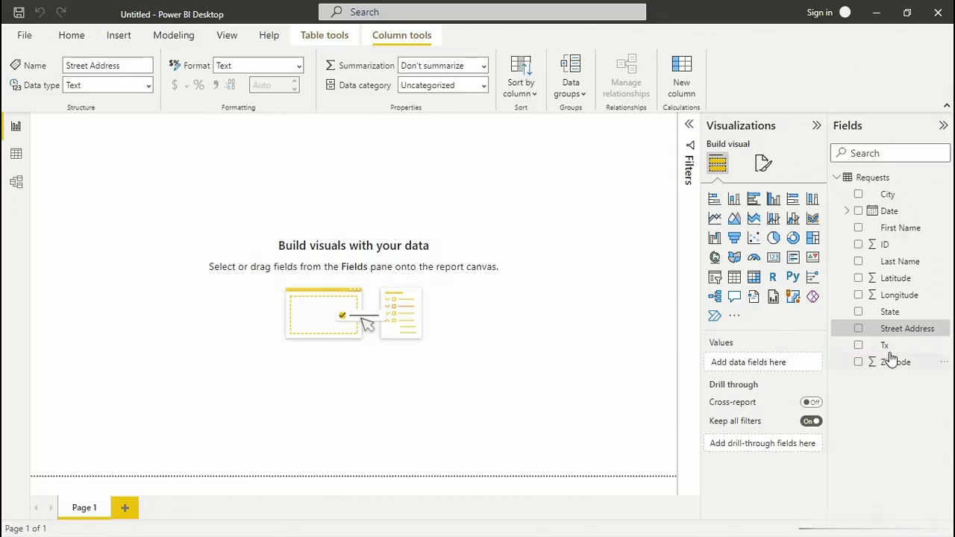
Rename the Tx field in the Requests table as Phone.
{"action": "left_click", "coordinate": [943, 346]}
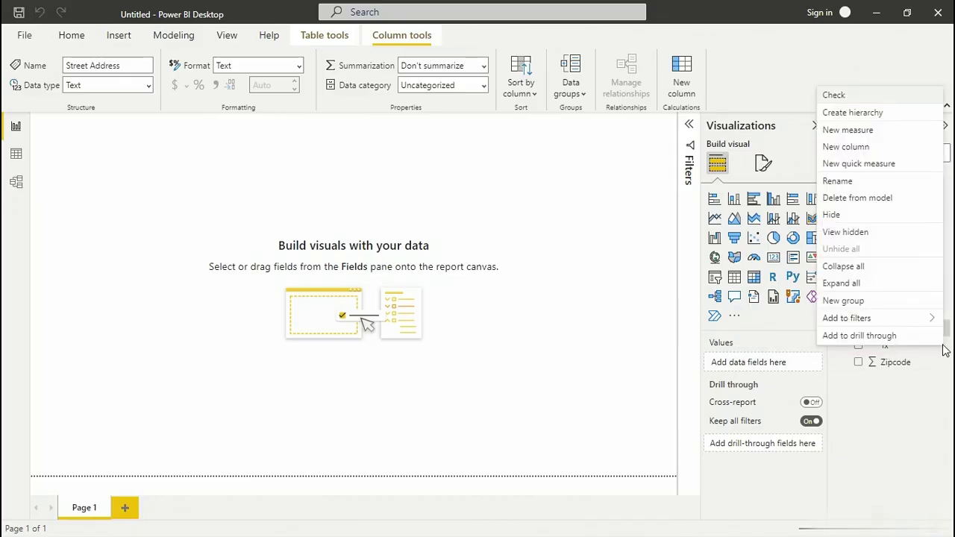
{"action": "left_click", "coordinate": [838, 180]}
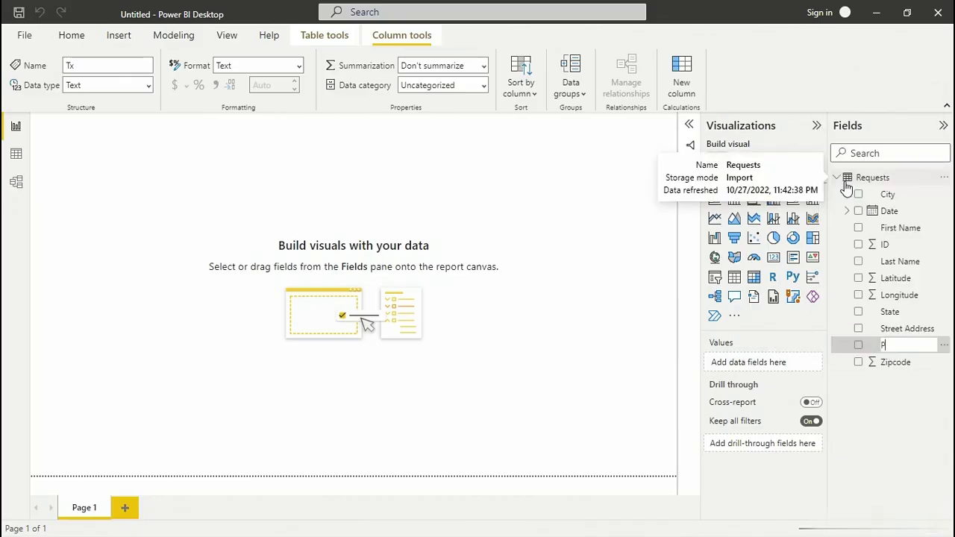
{"action": "type", "text": "Phone"}
{"action": "key", "text": "Return"}
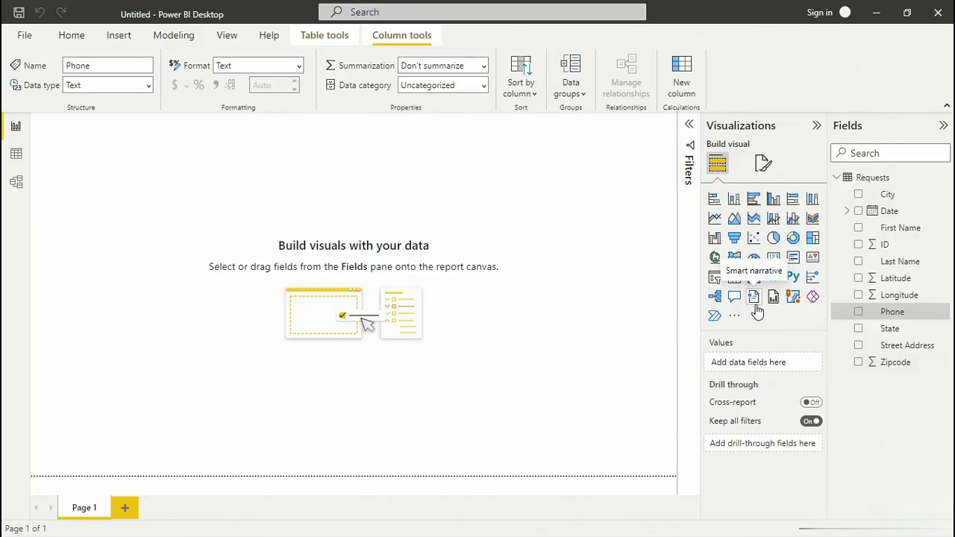
Add a Q&A visual to the report page and enter the question "requests by state".
{"action": "left_click", "coordinate": [735, 296]}
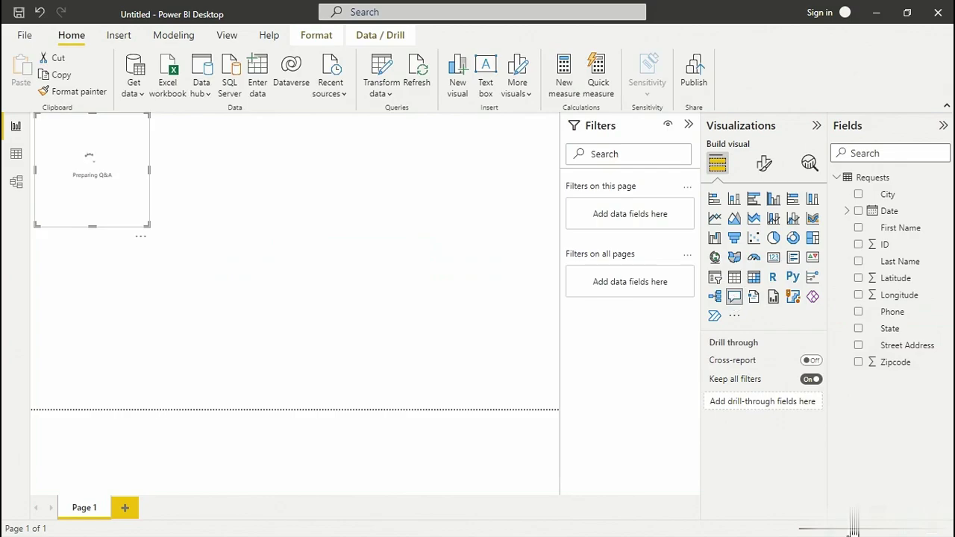
{"action": "left_click", "coordinate": [855, 530]}
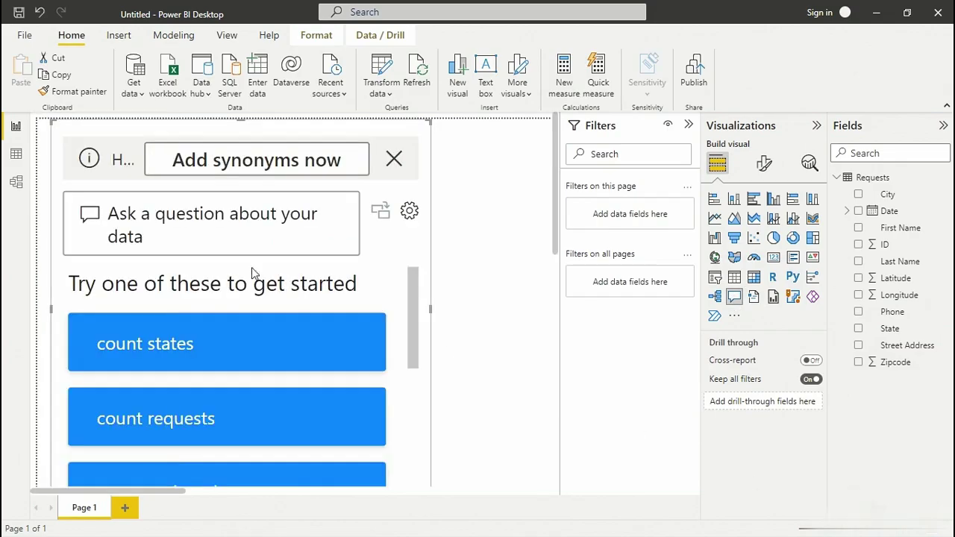
{"action": "left_click", "coordinate": [224, 220]}
{"action": "type", "text": "requests"}
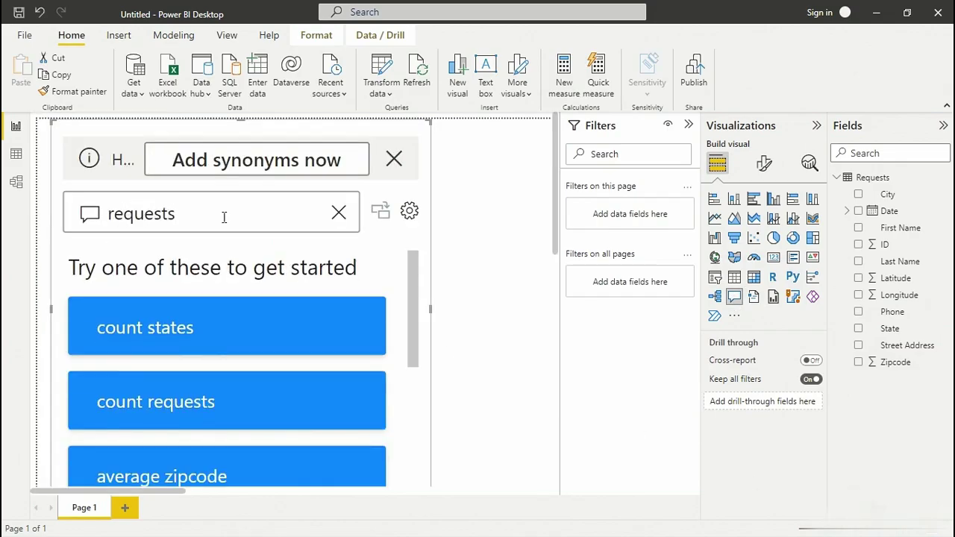
{"action": "type", "text": " b"}
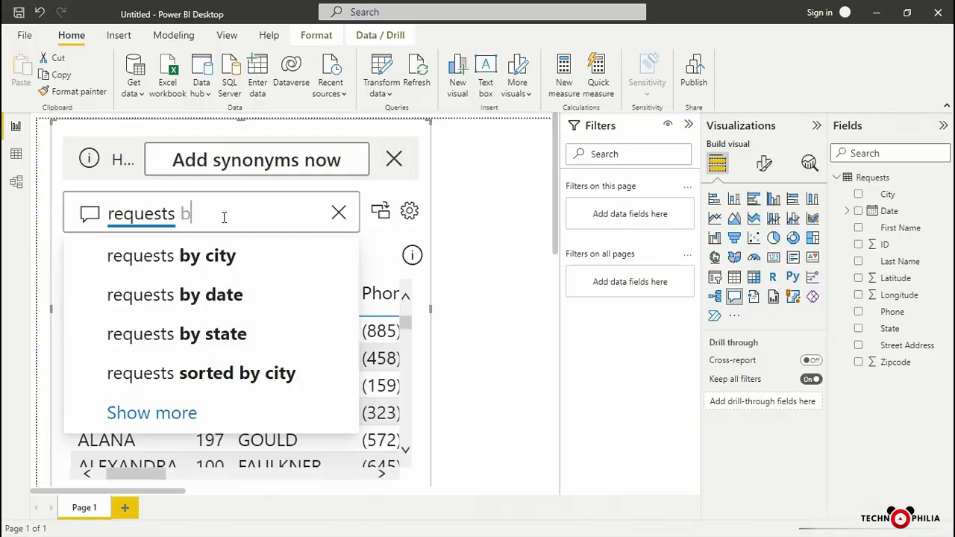
{"action": "type", "text": "y state"}
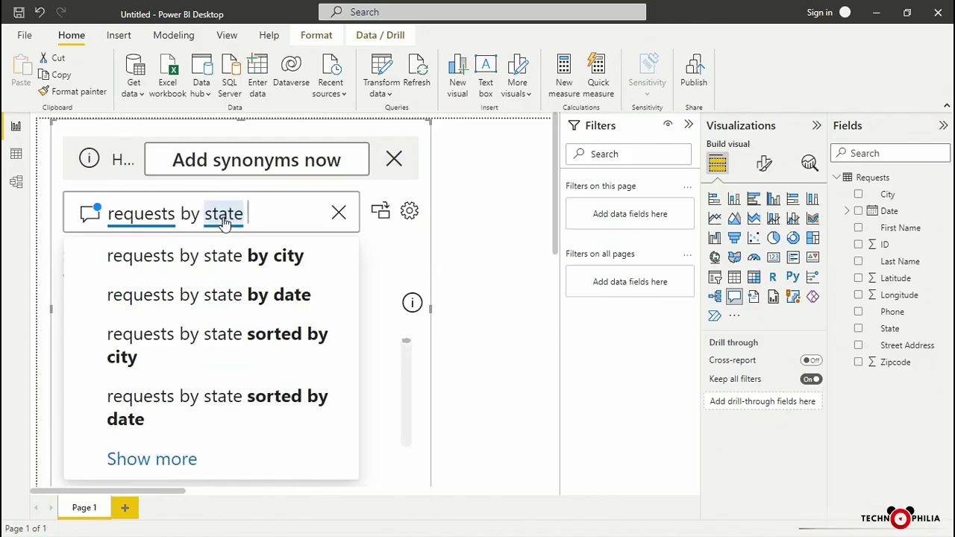
Extend the Q&A question to read "requests by state as treemap".
{"action": "type", "text": " as a treemap"}
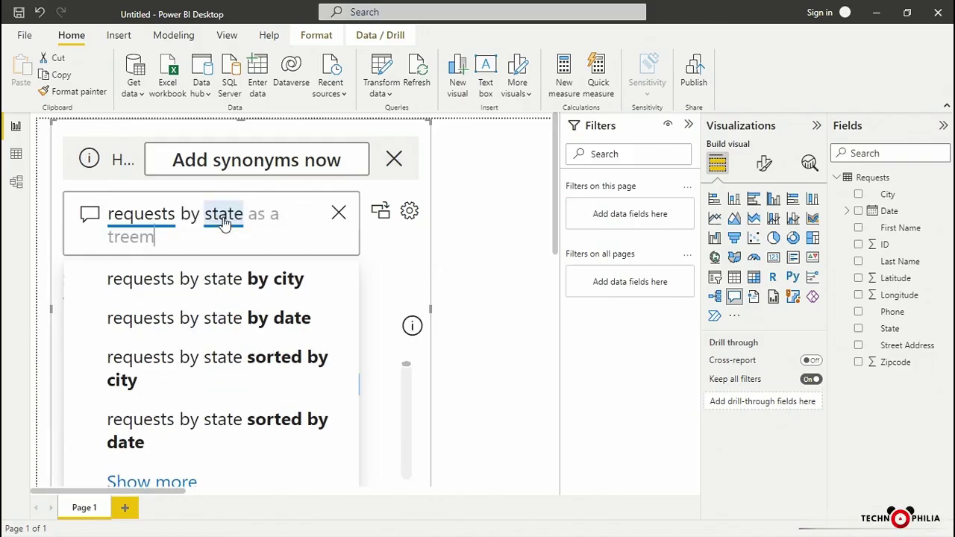
{"action": "key", "text": "BackSpace"}
{"action": "key", "text": "BackSpace"}
{"action": "key", "text": "BackSpace"}
{"action": "key", "text": "BackSpace"}
{"action": "key", "text": "BackSpace"}
{"action": "key", "text": "BackSpace"}
{"action": "key", "text": "BackSpace"}
{"action": "key", "text": "BackSpace"}
{"action": "key", "text": "BackSpace"}
{"action": "key", "text": "BackSpace"}
{"action": "type", "text": "treemap"}
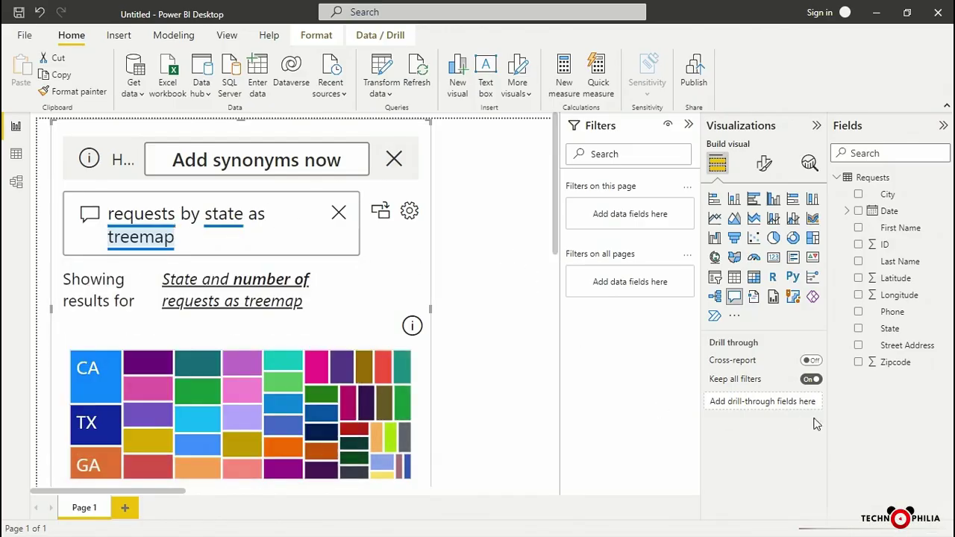
{"action": "scroll", "coordinate": [500, 356], "scroll_direction": "down", "scroll_amount": 3}
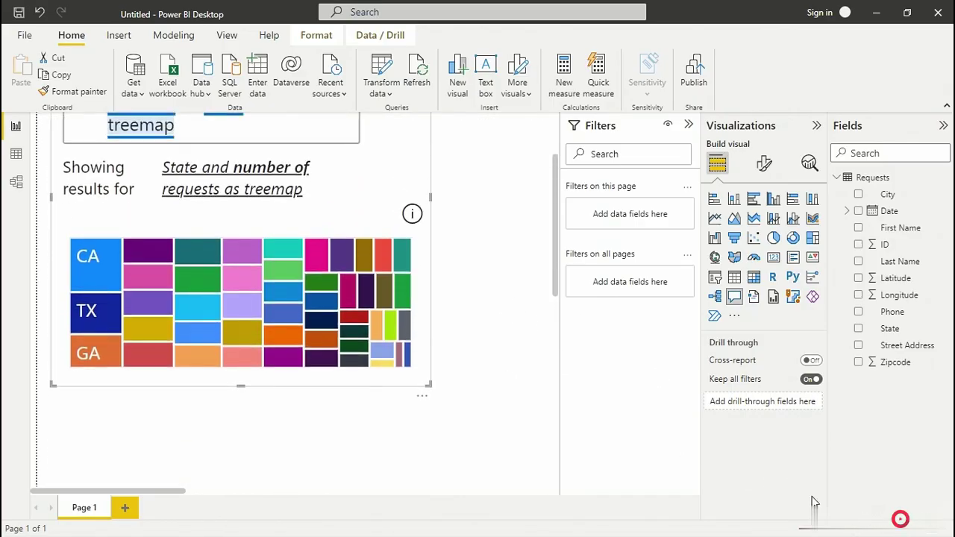
Convert the Q&A treemap result into a standard visual and undo the conversion.
{"action": "left_click", "coordinate": [845, 528]}
{"action": "scroll", "coordinate": [416, 371], "scroll_direction": "up", "scroll_amount": 3}
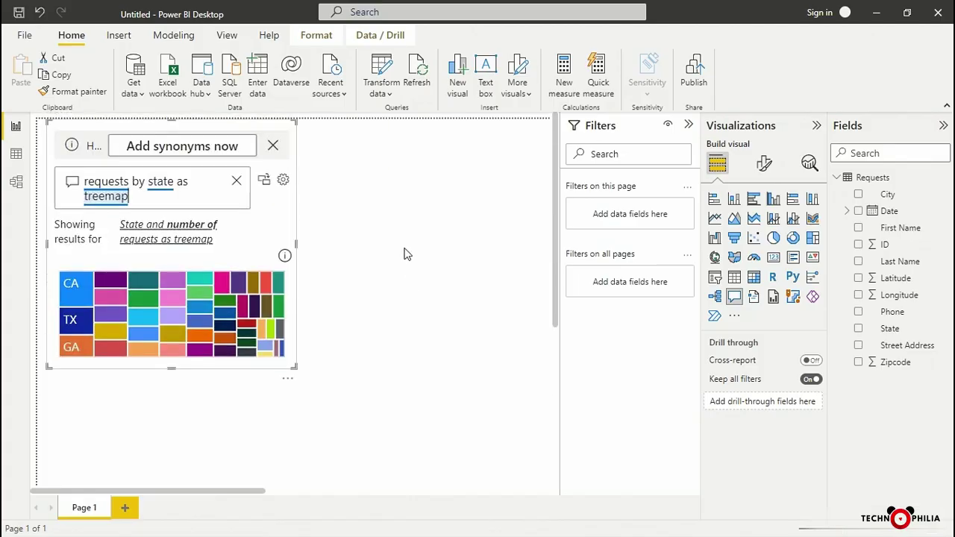
{"action": "left_click", "coordinate": [265, 183]}
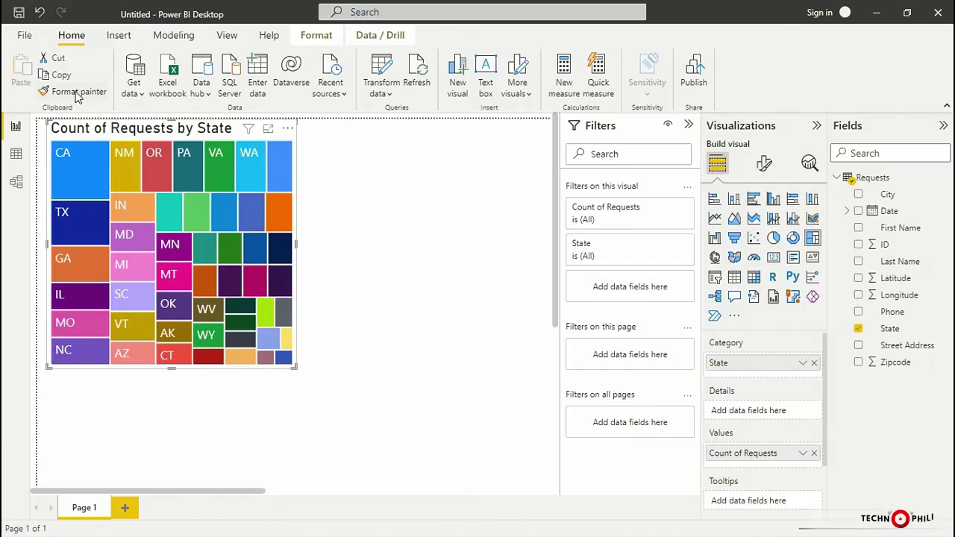
{"action": "left_click", "coordinate": [40, 12]}
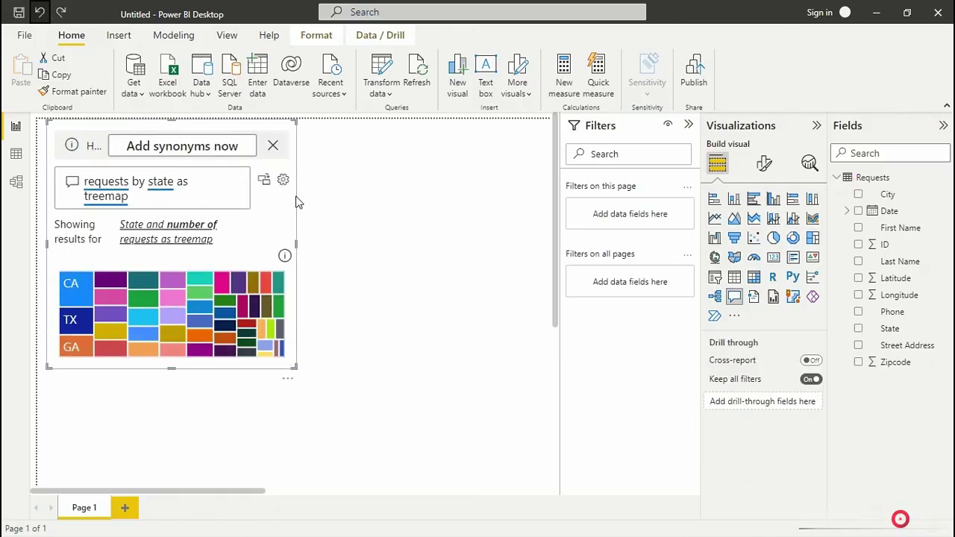
Widen the Q&A visual and open the field synonyms of the Requests table in the Q&A setup.
{"action": "left_click_drag", "start_coordinate": [297, 243], "coordinate": [480, 271]}
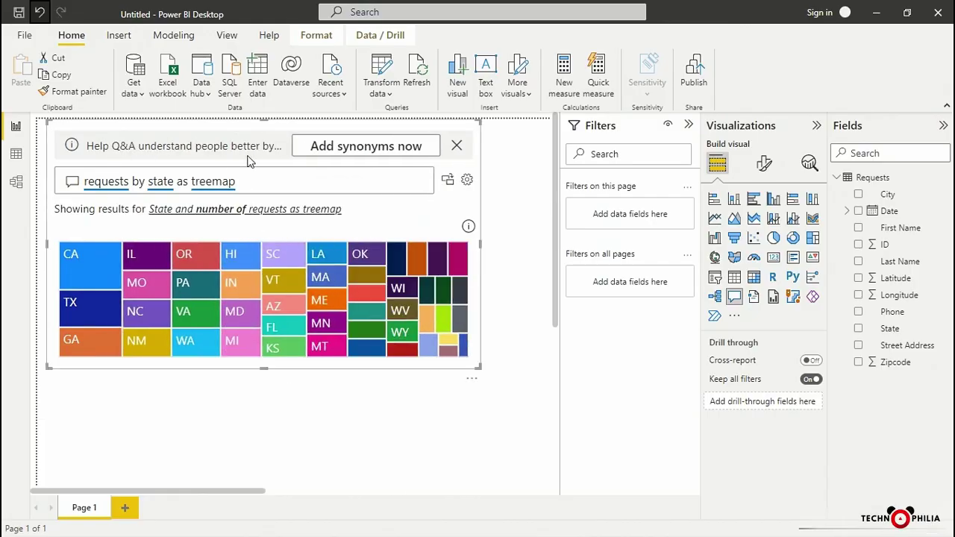
{"action": "left_click", "coordinate": [306, 147]}
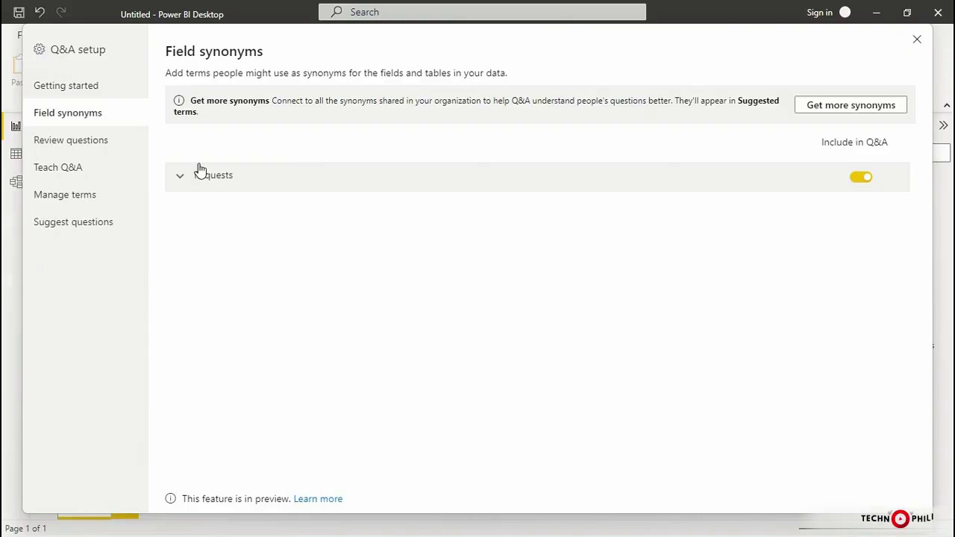
{"action": "left_click", "coordinate": [181, 181]}
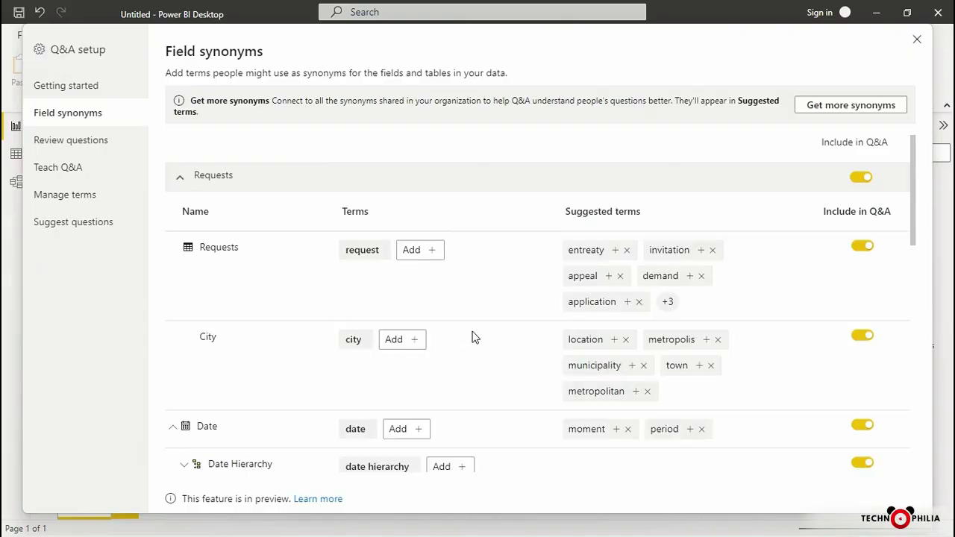
Add "catalog" as a synonym for the Requests table.
{"action": "scroll", "coordinate": [489, 335], "scroll_direction": "down", "scroll_amount": 3}
{"action": "scroll", "coordinate": [489, 335], "scroll_direction": "up", "scroll_amount": 3}
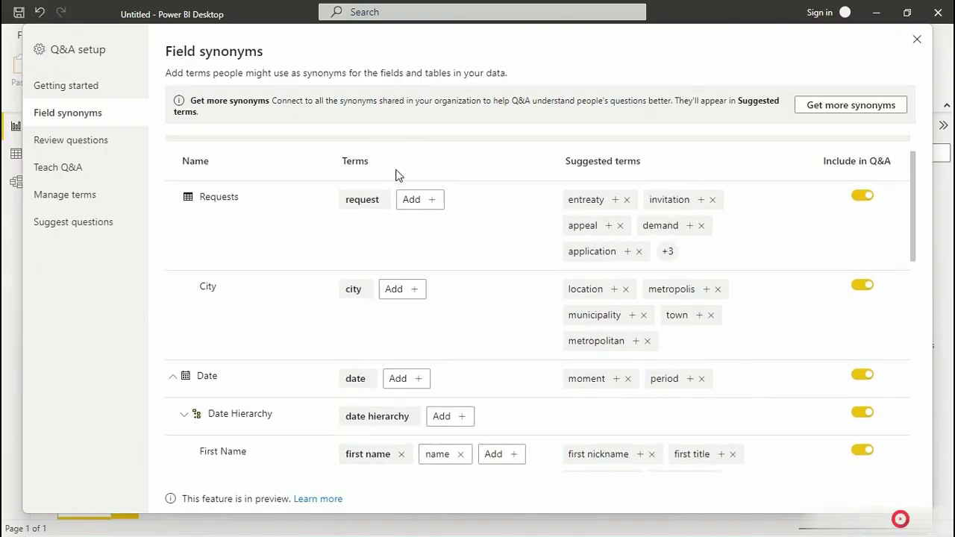
{"action": "left_click", "coordinate": [434, 203]}
{"action": "type", "text": "cata"}
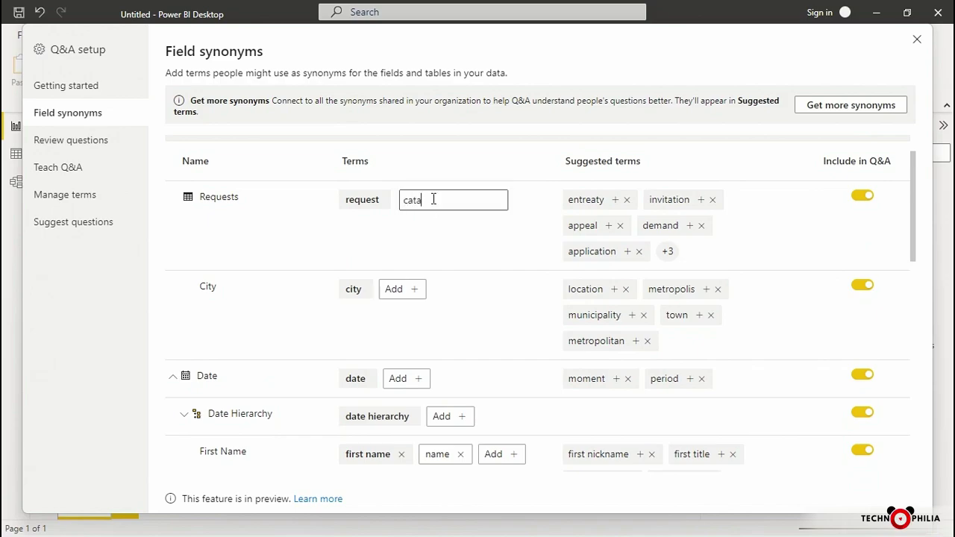
{"action": "type", "text": "log"}
{"action": "key", "text": "Return"}
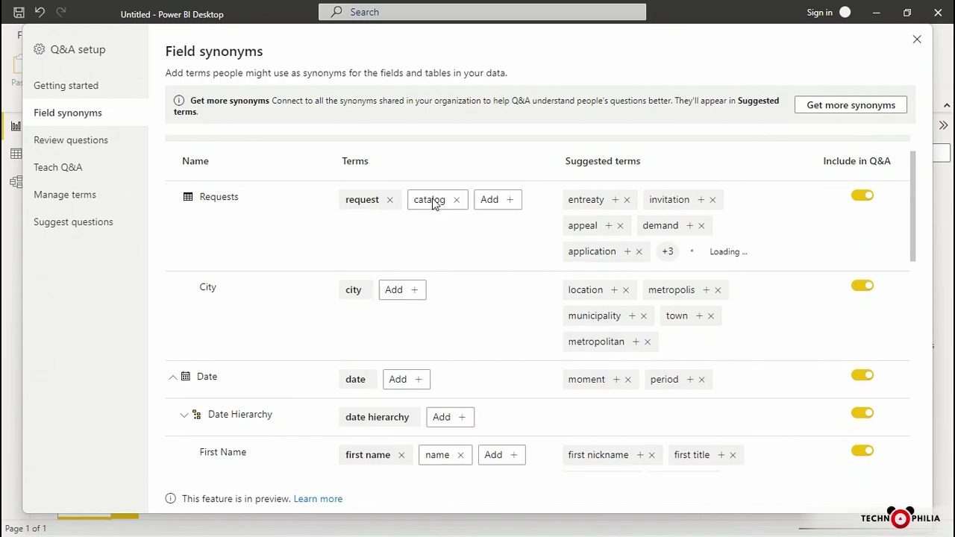
Add "catalog request" as another synonym for the Requests table.
{"action": "left_click", "coordinate": [493, 203]}
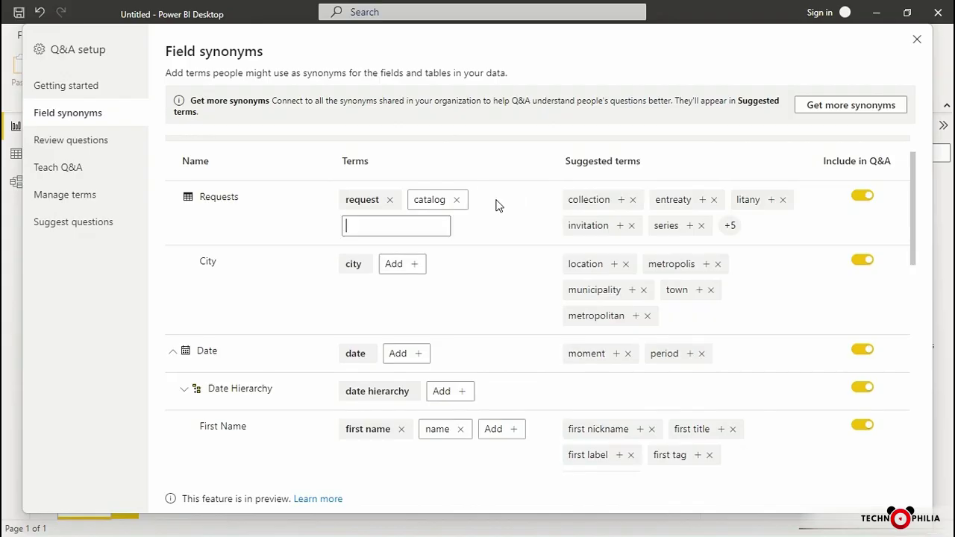
{"action": "type", "text": "ca"}
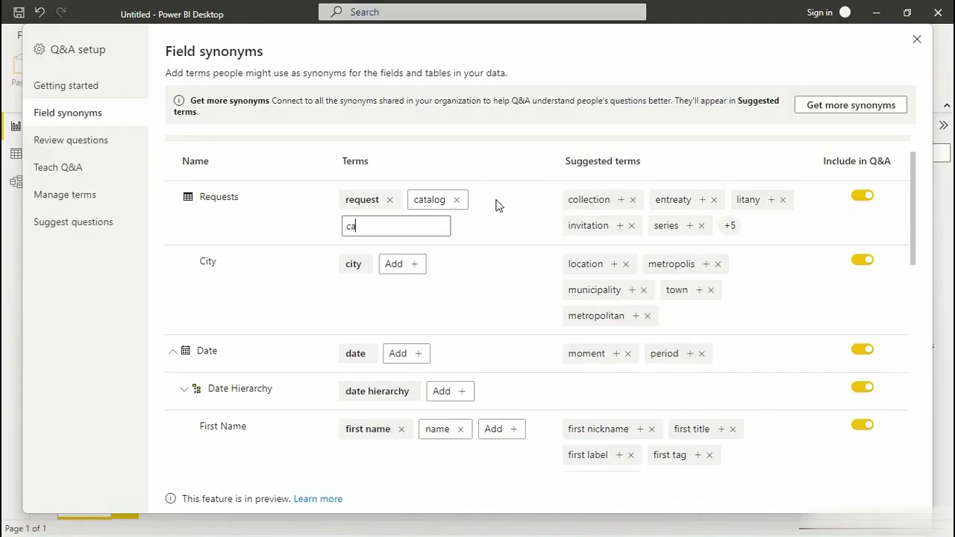
{"action": "type", "text": "talog requs"}
{"action": "key", "text": "BackSpace"}
{"action": "type", "text": "est"}
{"action": "key", "text": "Return"}
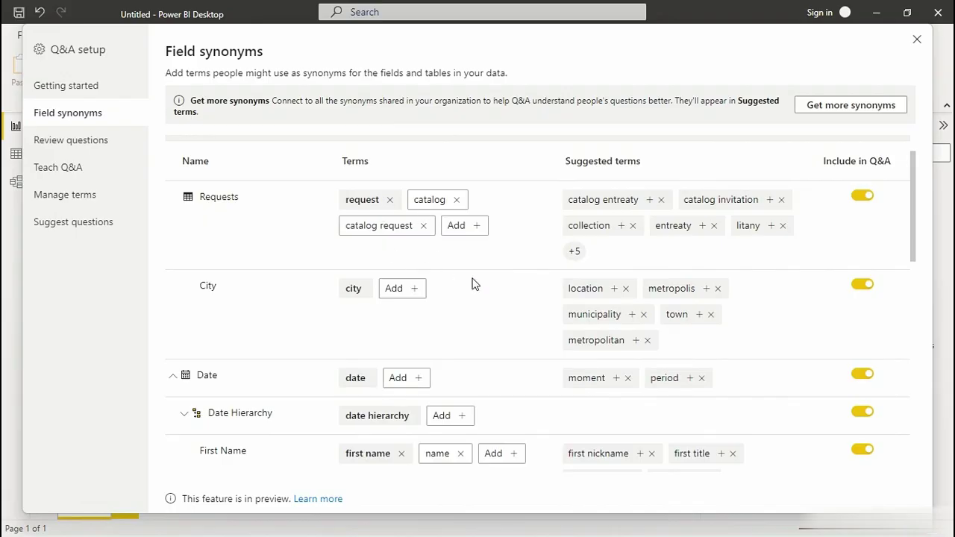
Accept the suggested term "province" as a synonym for the State field.
{"action": "scroll", "coordinate": [489, 286], "scroll_direction": "down", "scroll_amount": 5}
{"action": "scroll", "coordinate": [489, 288], "scroll_direction": "down", "scroll_amount": 5}
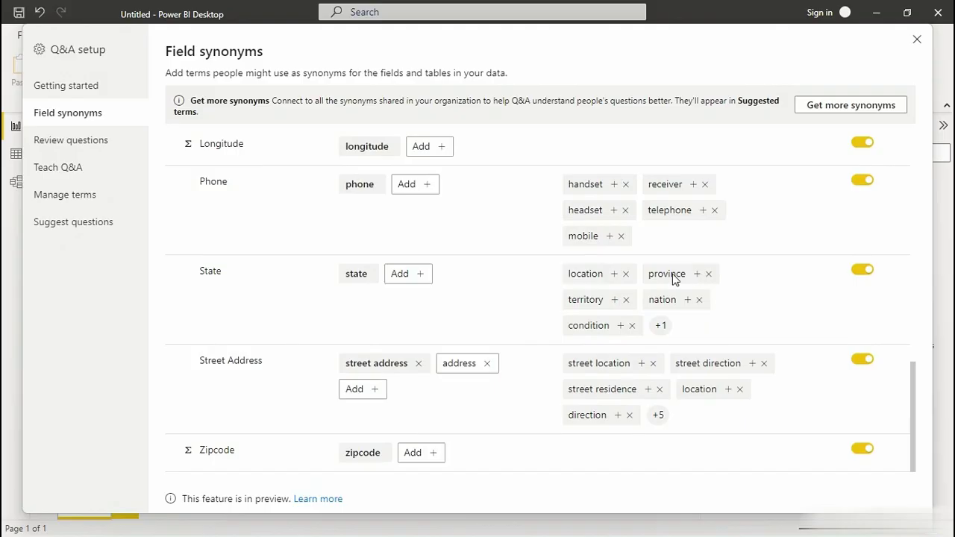
{"action": "left_click", "coordinate": [698, 274]}
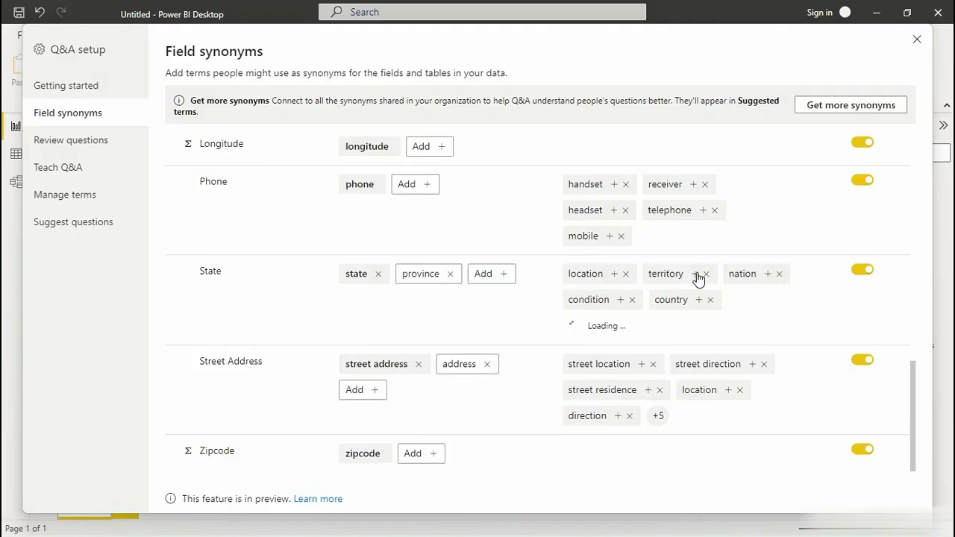
{"action": "left_click", "coordinate": [441, 457]}
{"action": "type", "text": "postal"}
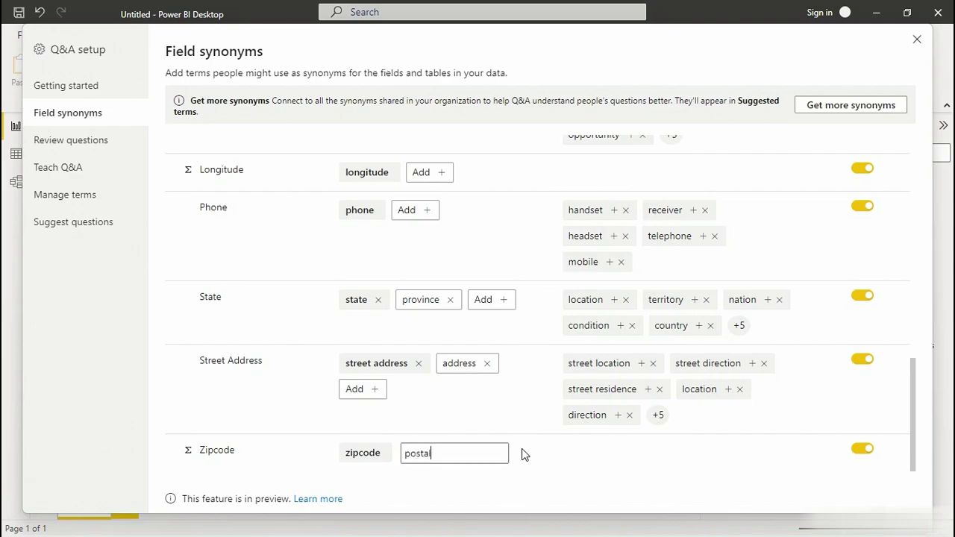
{"action": "type", "text": " code'"}
{"action": "key", "text": "Return"}
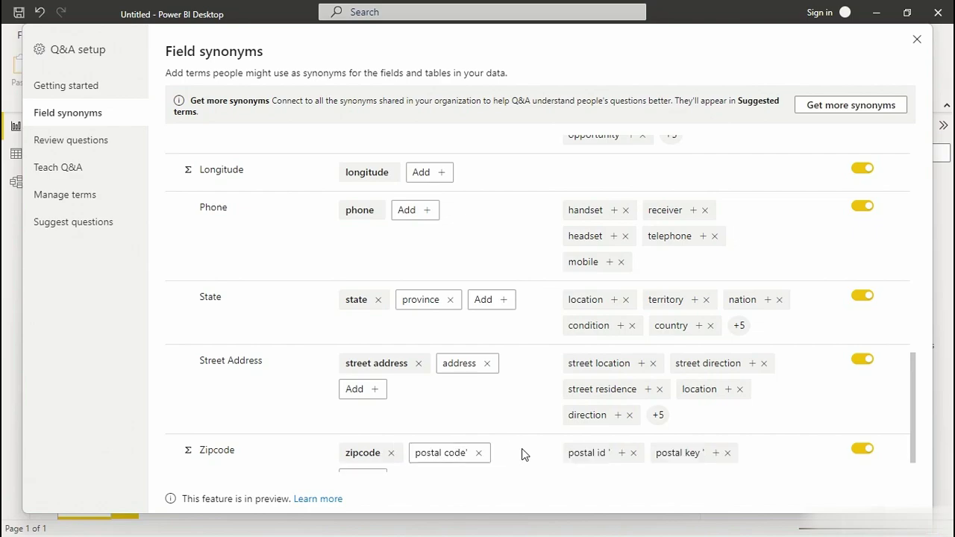
{"action": "left_click", "coordinate": [480, 453]}
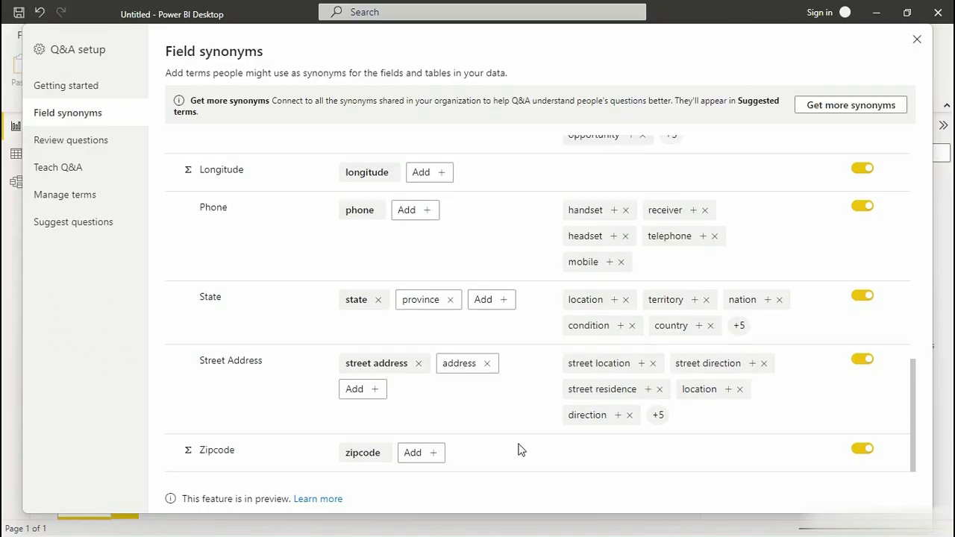
Add "postal code" as a synonym for the Zipcode field and close the Q&A setup.
{"action": "left_click", "coordinate": [435, 454]}
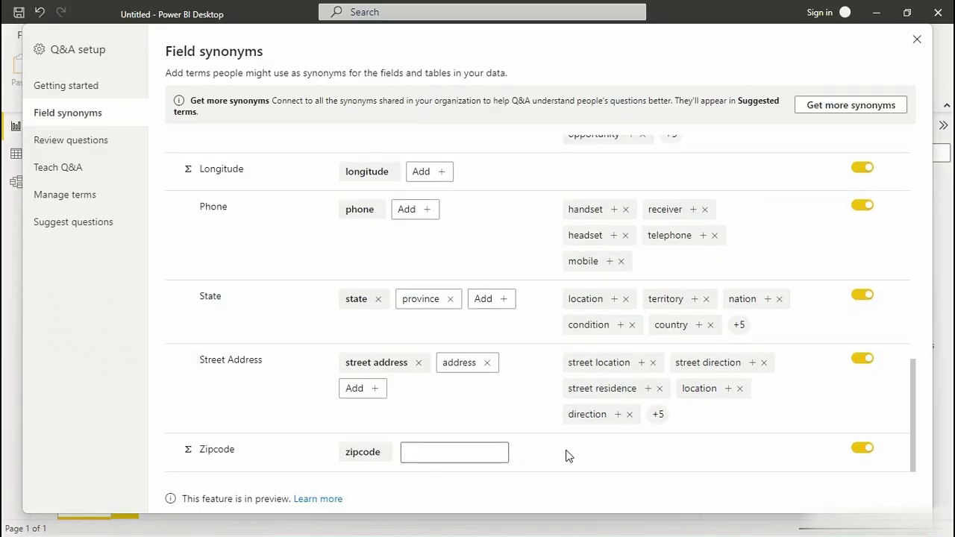
{"action": "type", "text": "postal code"}
{"action": "key", "text": "Return"}
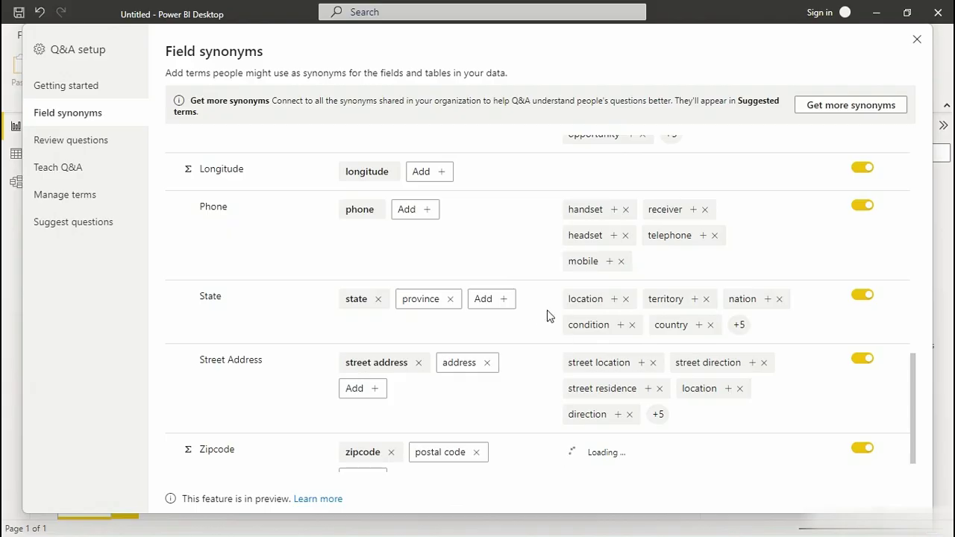
{"action": "scroll", "coordinate": [508, 329], "scroll_direction": "up", "scroll_amount": 10}
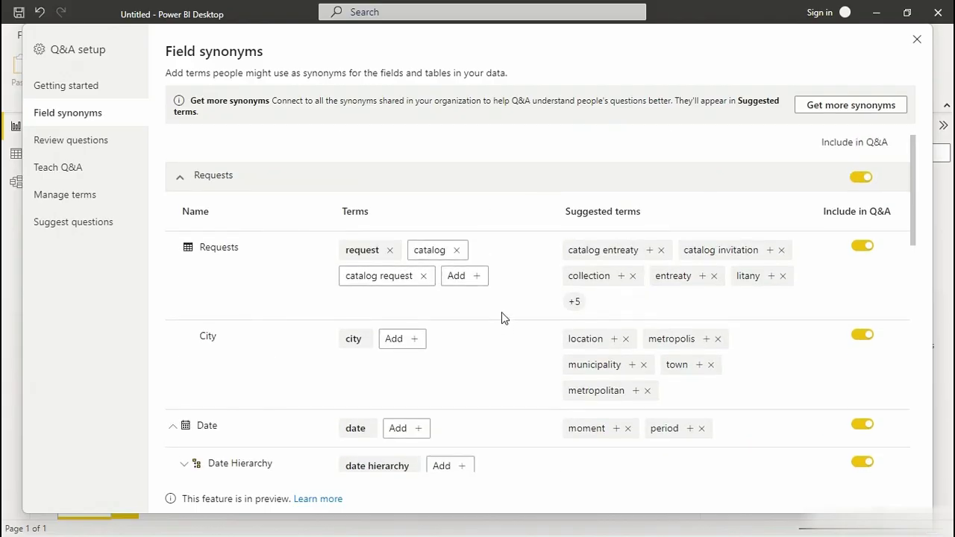
{"action": "scroll", "coordinate": [493, 324], "scroll_direction": "down", "scroll_amount": 5}
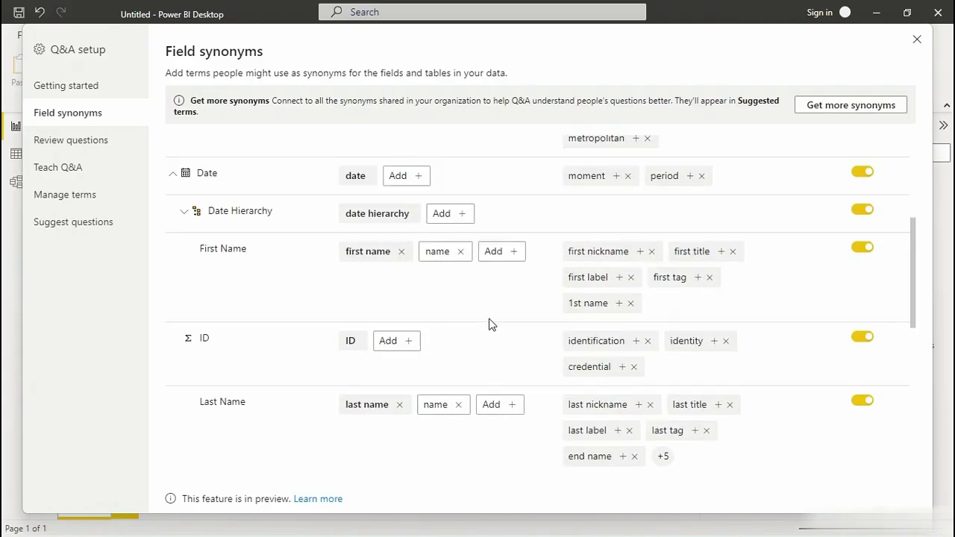
{"action": "scroll", "coordinate": [490, 322], "scroll_direction": "up", "scroll_amount": 4}
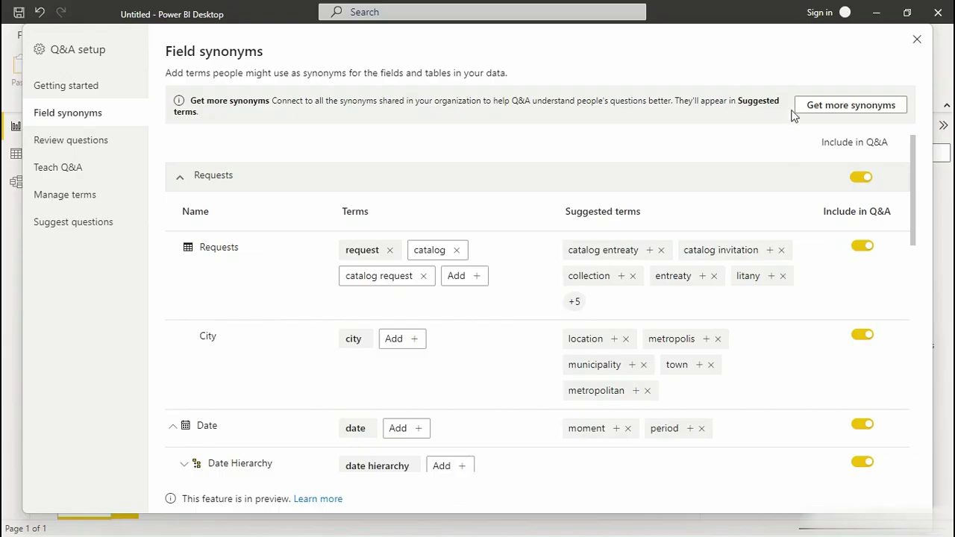
{"action": "left_click", "coordinate": [918, 42]}
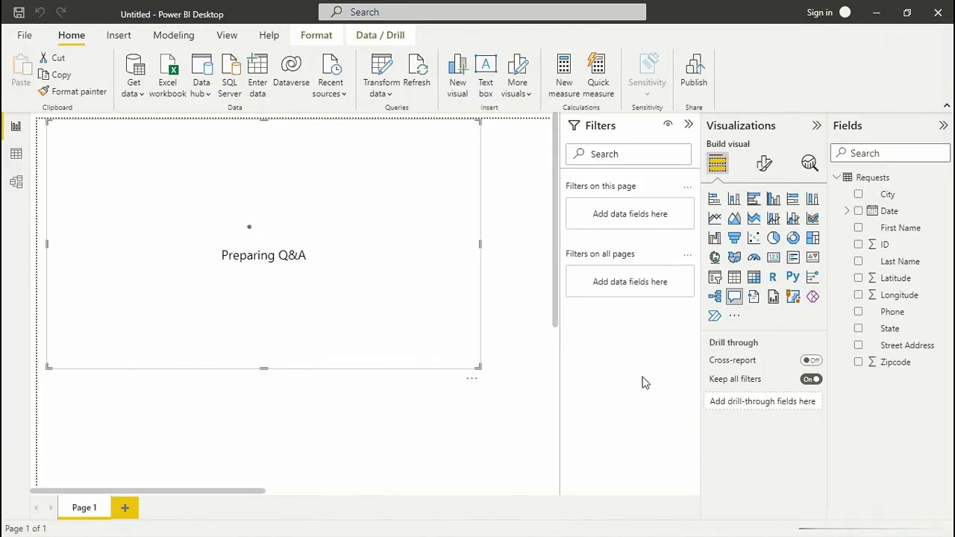